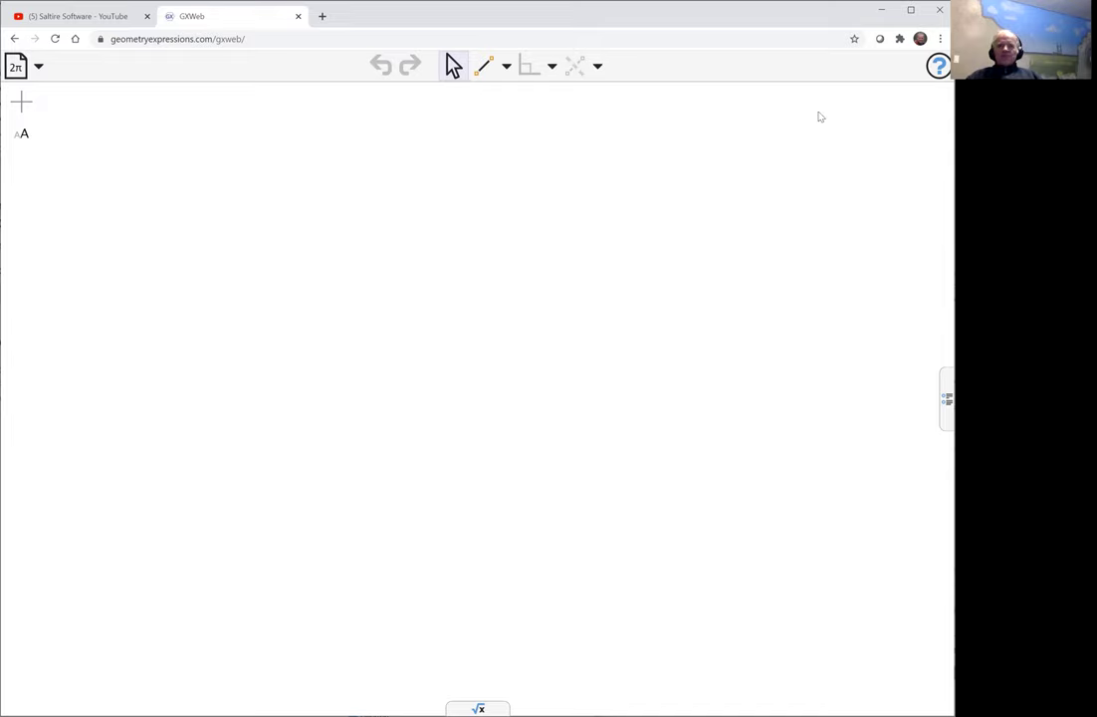
- Draw triangle ABC with segments A→B→C→A, then return to the Select tool
{"action": "left_click", "coordinate": [481, 78]}
{"action": "left_click", "coordinate": [381, 365]}
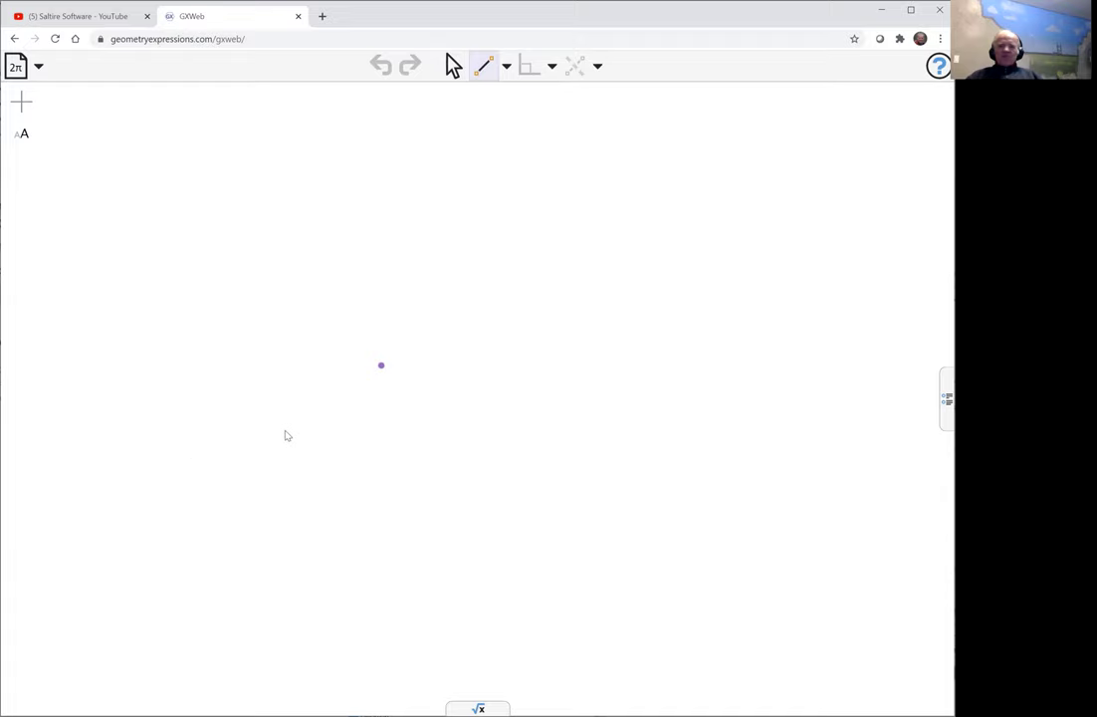
{"action": "left_click", "coordinate": [392, 192]}
{"action": "left_click", "coordinate": [634, 547]}
{"action": "left_click", "coordinate": [186, 468]}
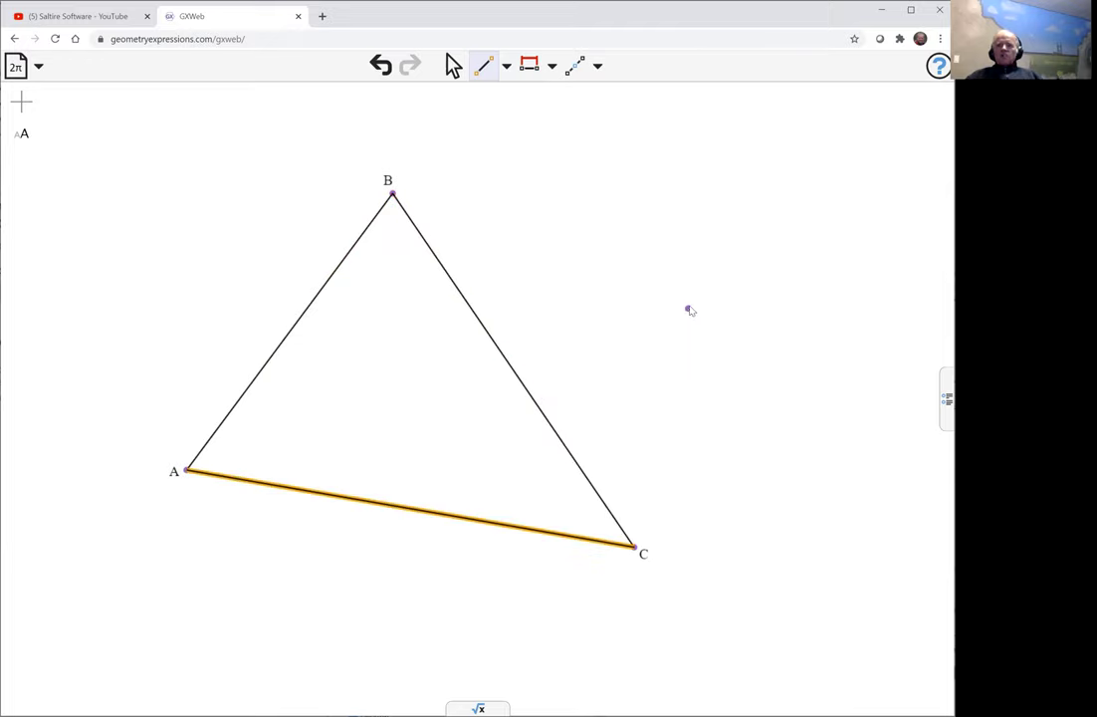
{"action": "left_click", "coordinate": [453, 66]}
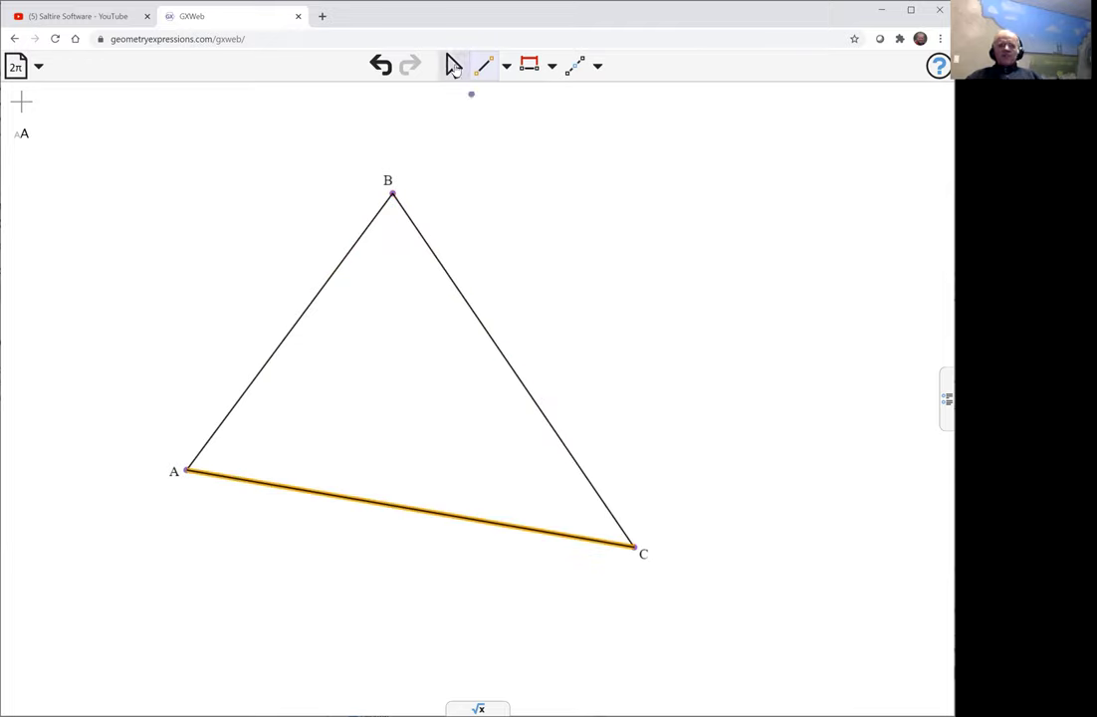
{"action": "left_click", "coordinate": [186, 468]}
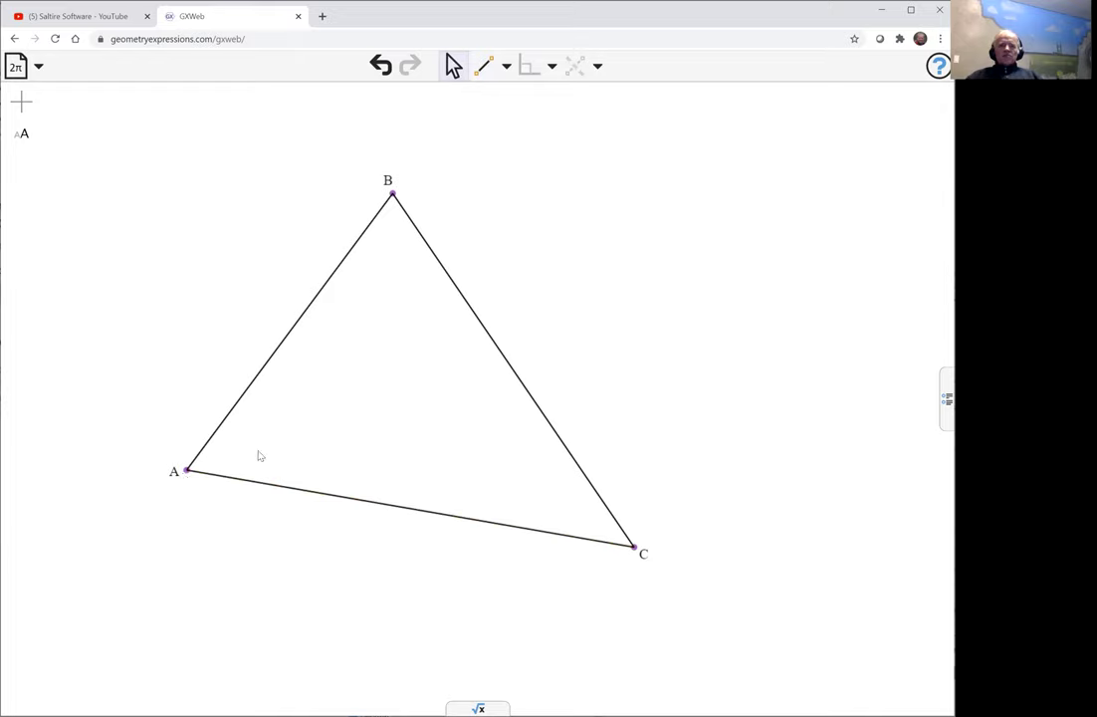
- Construct the circumscribed circle through A, B and C, centred at point D
{"action": "left_click", "coordinate": [393, 193]}
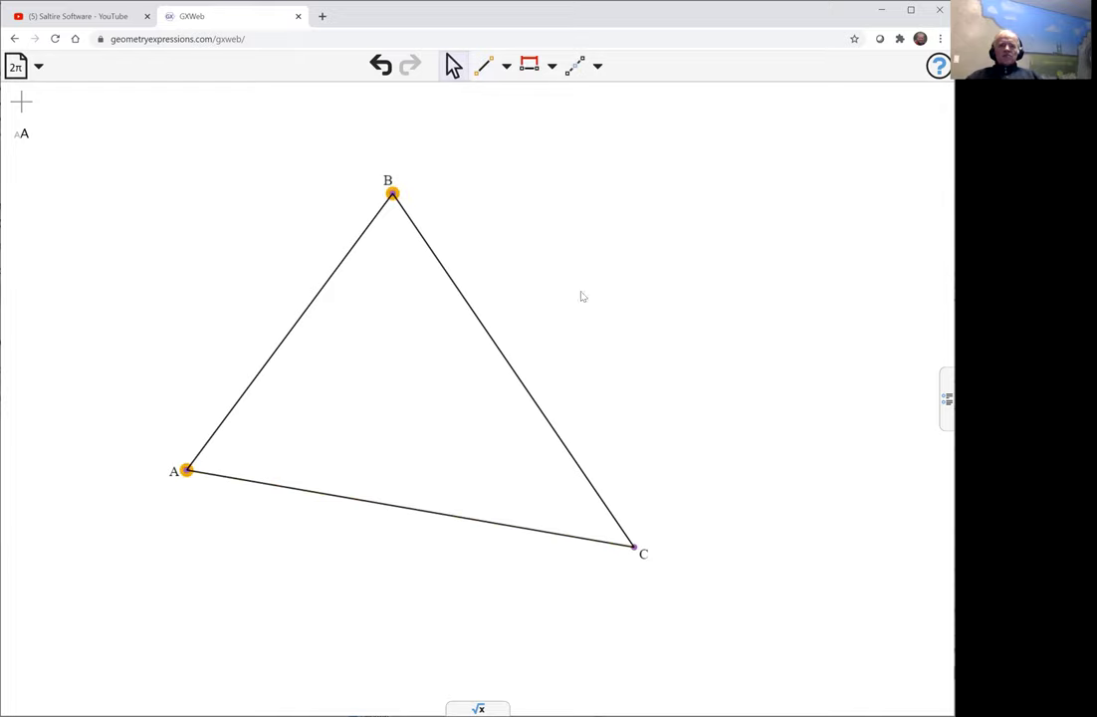
{"action": "left_click", "coordinate": [636, 549]}
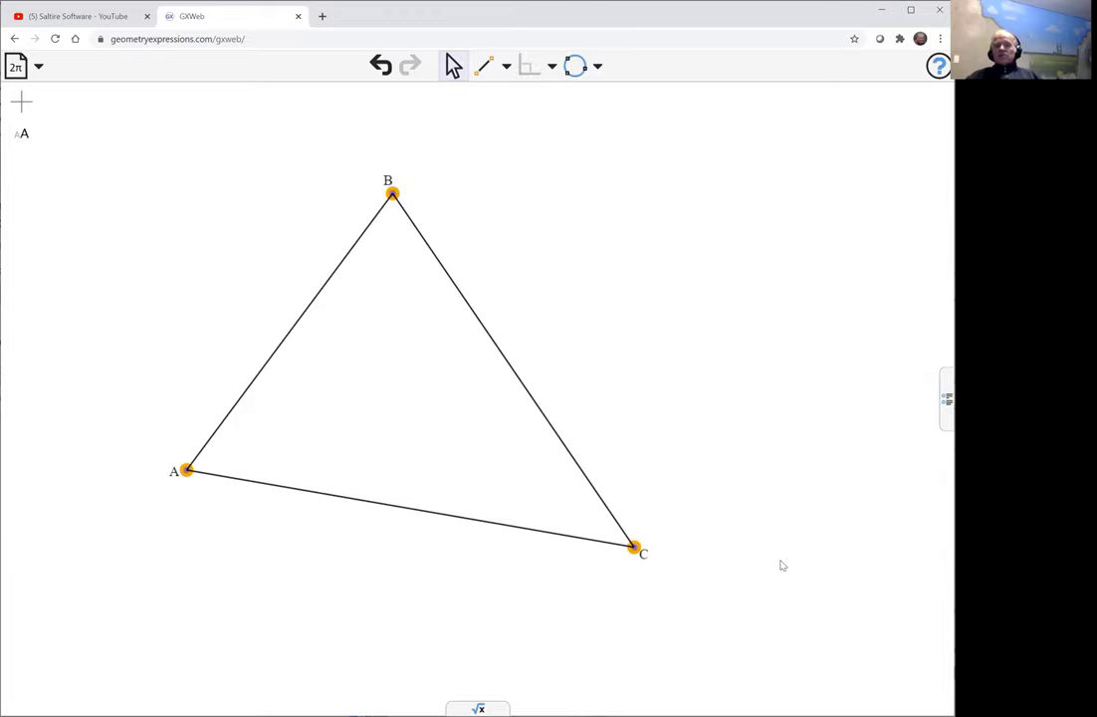
{"action": "left_click", "coordinate": [583, 68]}
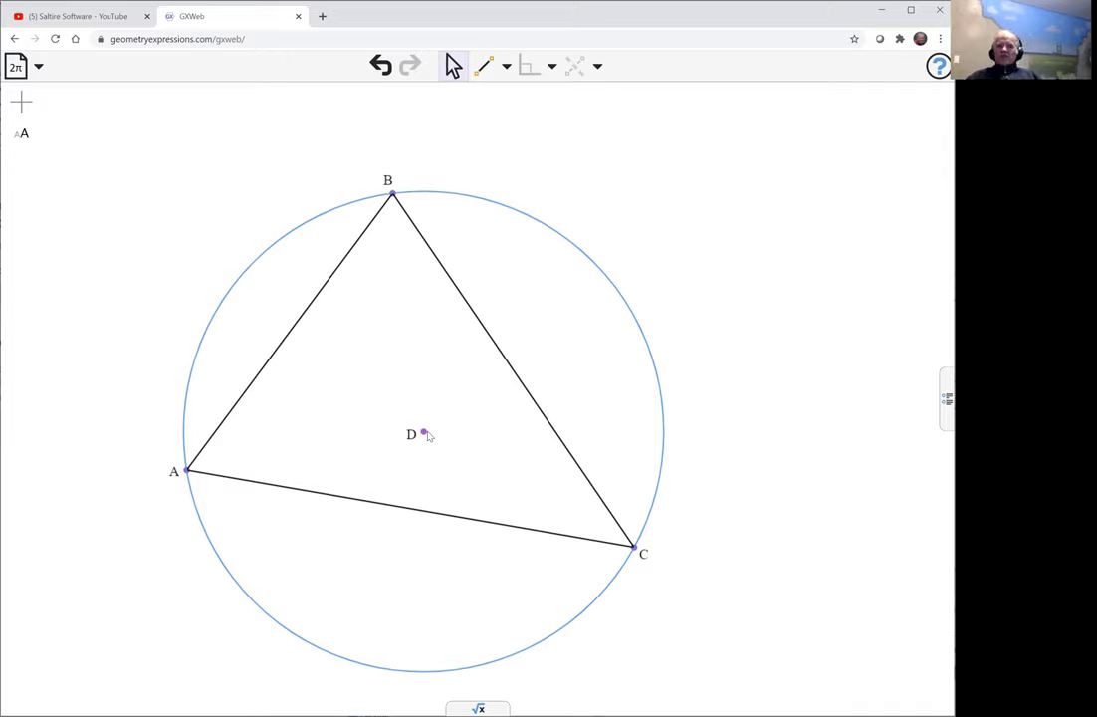
{"action": "left_click", "coordinate": [306, 315]}
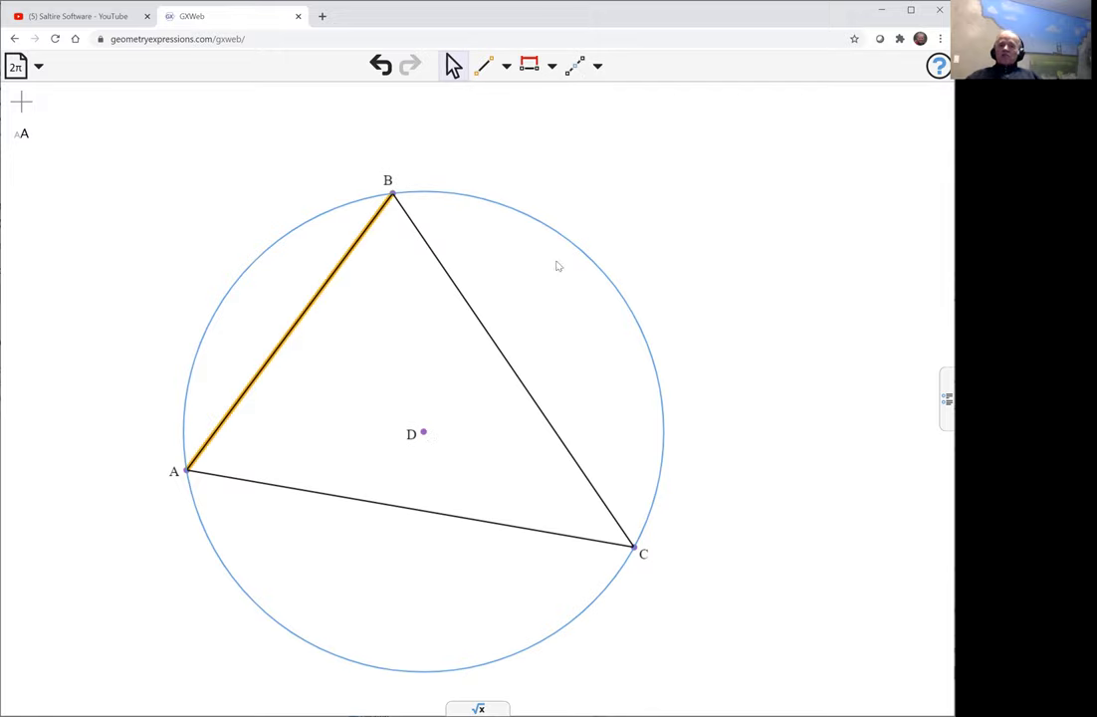
- Construct midpoints E, F and G on sides AB, BC and AC
{"action": "left_click", "coordinate": [573, 70]}
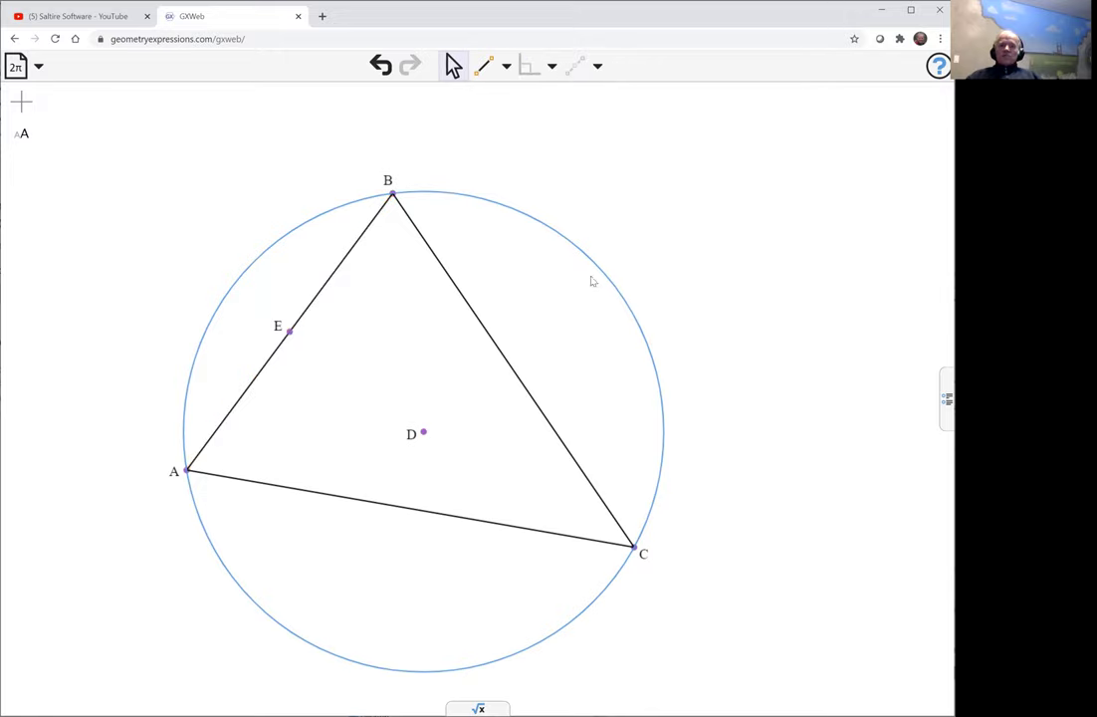
{"action": "left_click", "coordinate": [513, 370]}
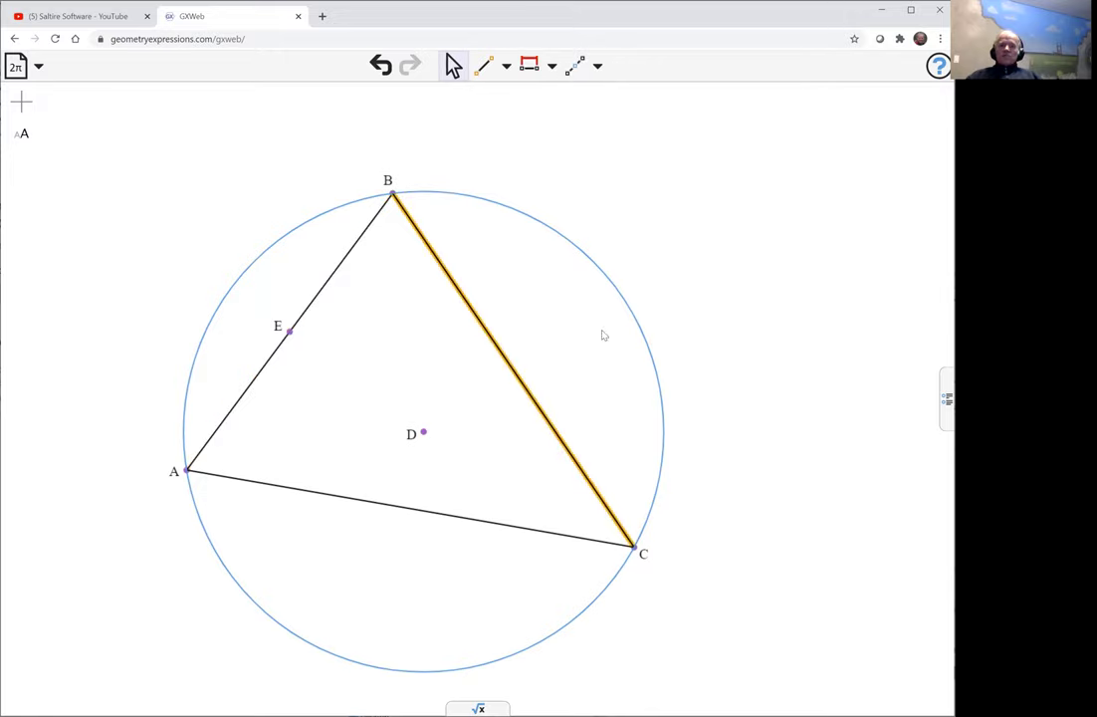
{"action": "left_click", "coordinate": [576, 66]}
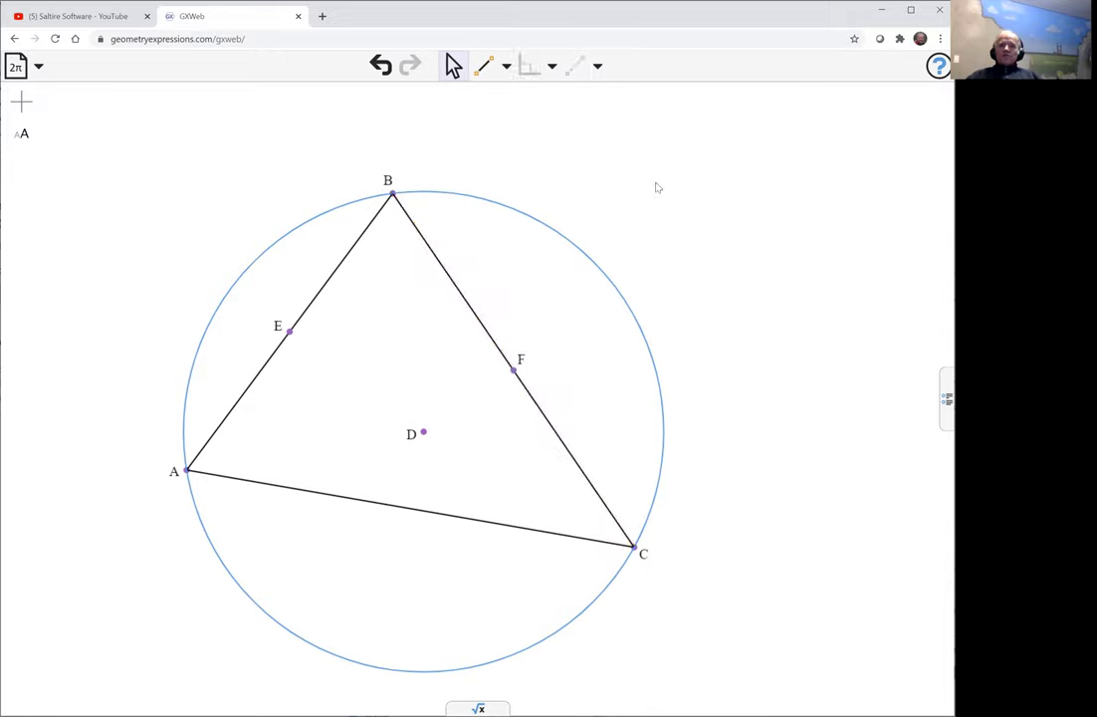
{"action": "left_click", "coordinate": [428, 512]}
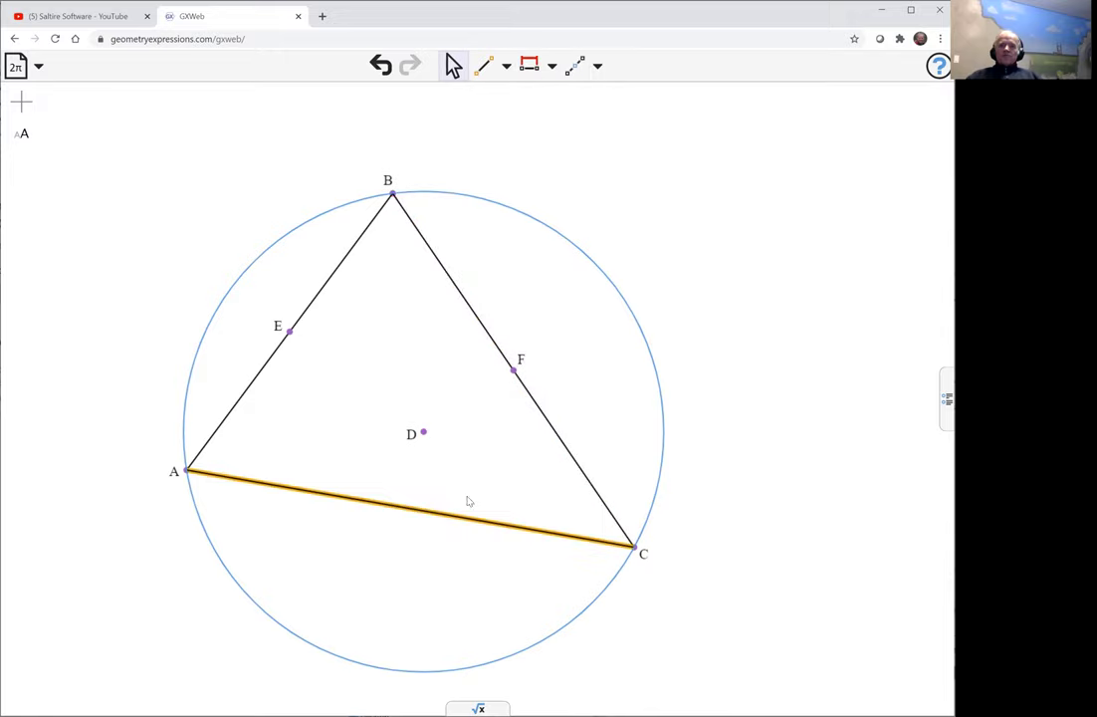
{"action": "left_click", "coordinate": [576, 67]}
{"action": "left_click", "coordinate": [483, 66]}
- Draw segments EF, FG and GE forming triangle EFG, then select all three sides
{"action": "left_click", "coordinate": [290, 330]}
{"action": "left_click", "coordinate": [513, 370]}
{"action": "left_click_drag", "start_coordinate": [513, 370], "coordinate": [411, 513]}
{"action": "left_click", "coordinate": [411, 513]}
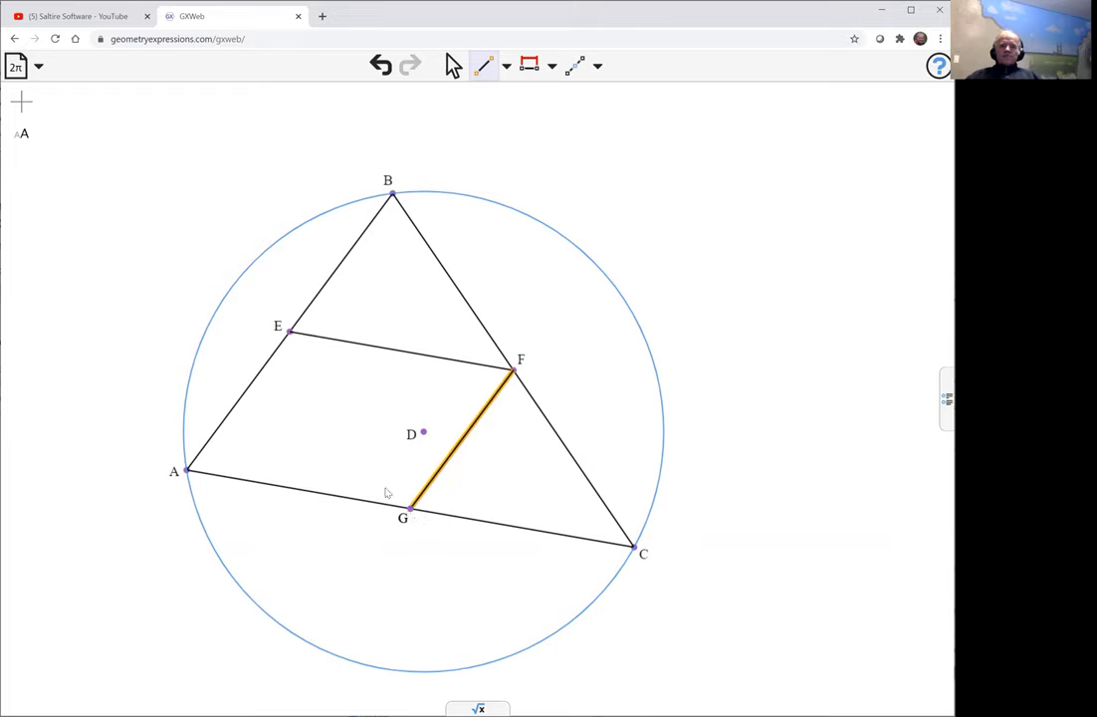
{"action": "left_click", "coordinate": [288, 331]}
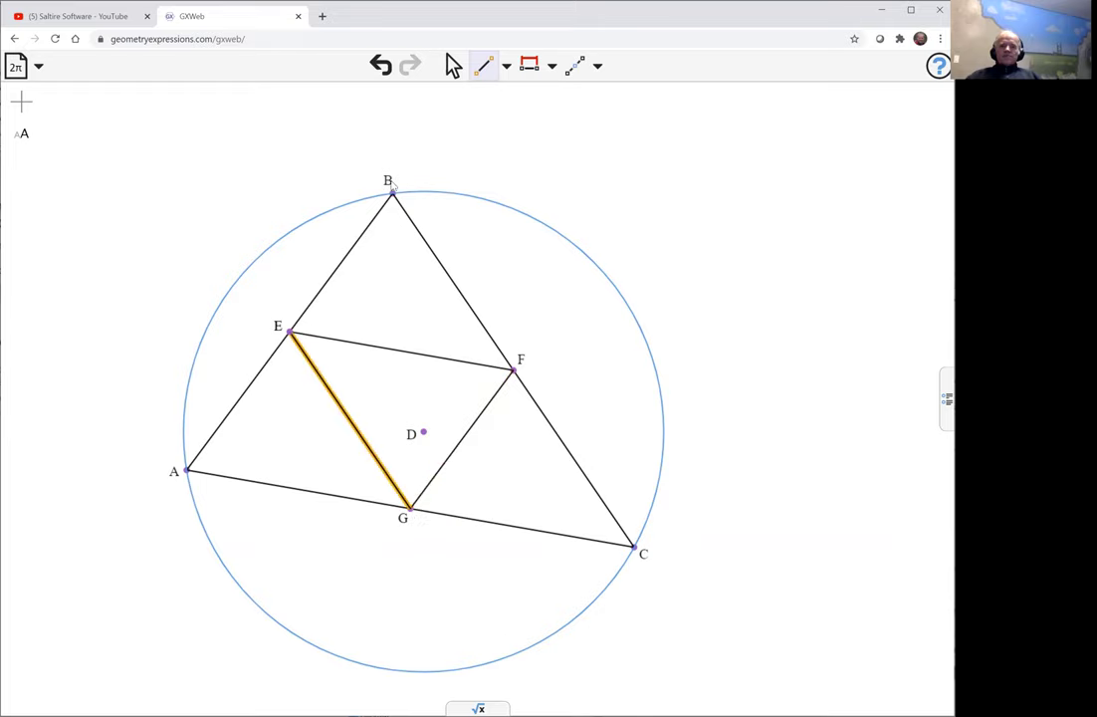
{"action": "left_click", "coordinate": [453, 64]}
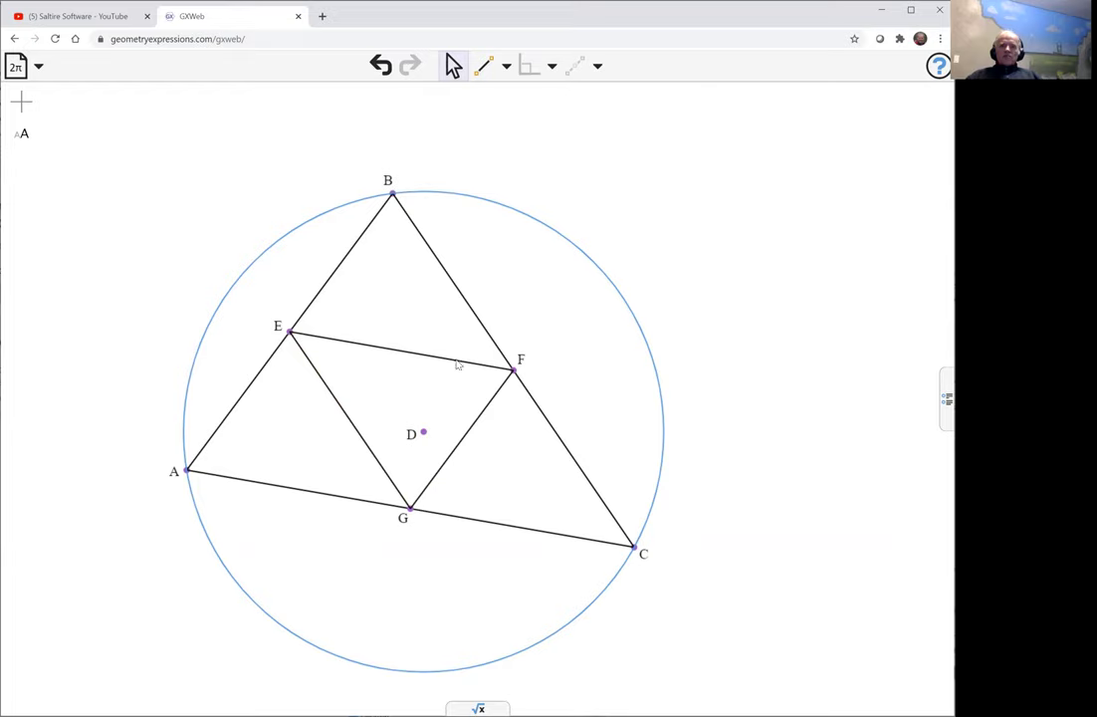
{"action": "left_click", "coordinate": [415, 352]}
{"action": "left_click", "coordinate": [478, 430], "text": "shift"}
{"action": "left_click", "coordinate": [363, 442], "text": "shift"}
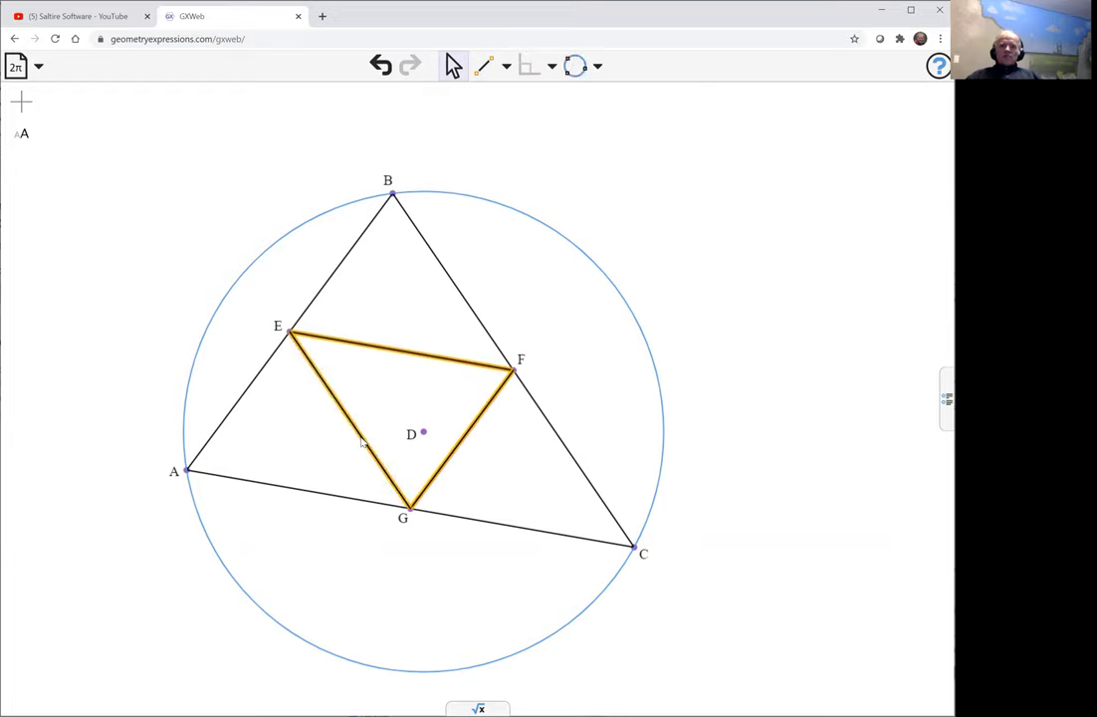
- Colour the inner triangle EFG purple with Select Color, then deselect it
{"action": "right_click", "coordinate": [363, 443]}
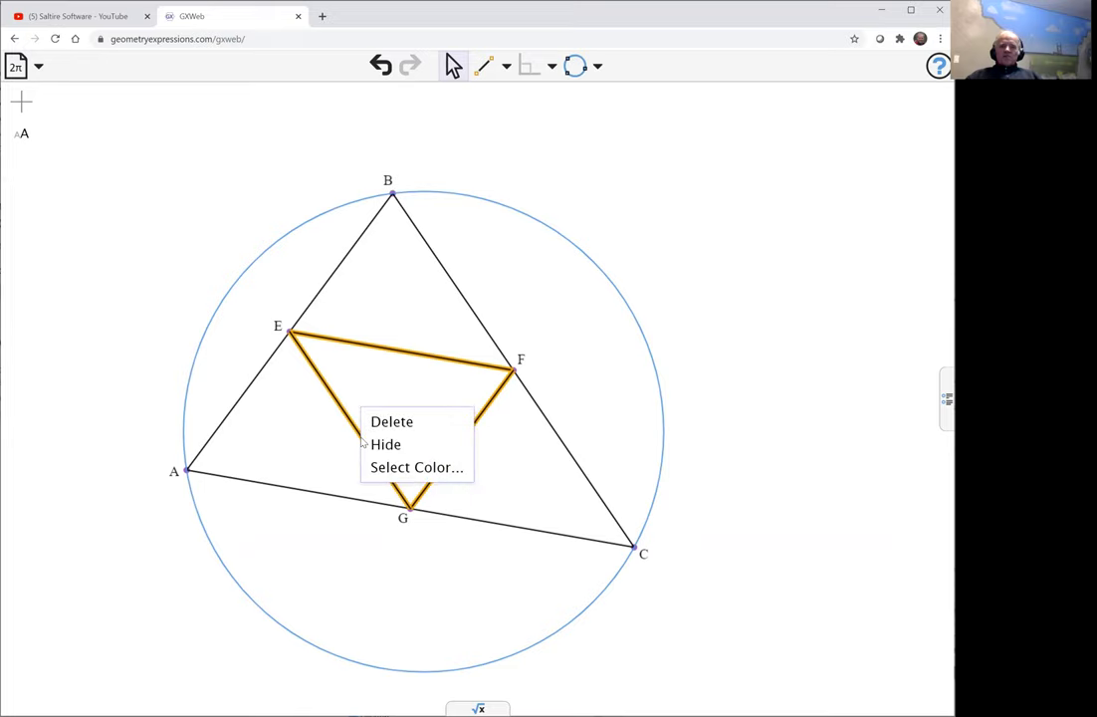
{"action": "left_click", "coordinate": [406, 470]}
{"action": "left_click", "coordinate": [423, 470]}
{"action": "left_click", "coordinate": [611, 388]}
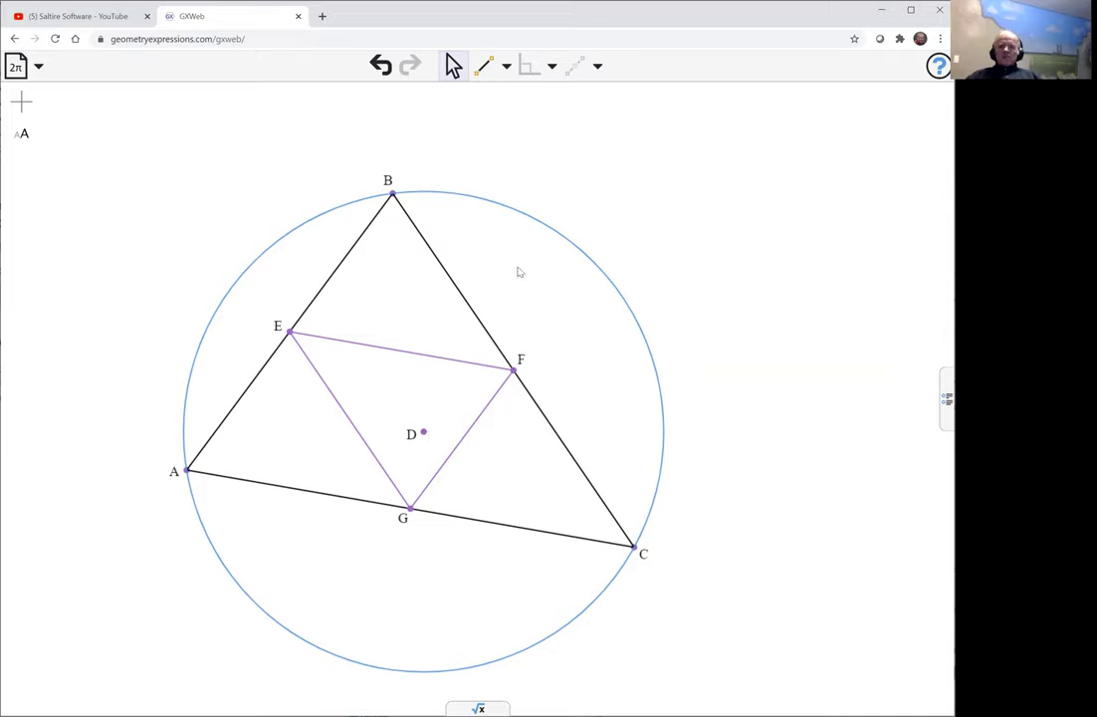
- Draw segments ED, FD and GD to circumcentre D, and open the √x expression panel
{"action": "left_click", "coordinate": [493, 73]}
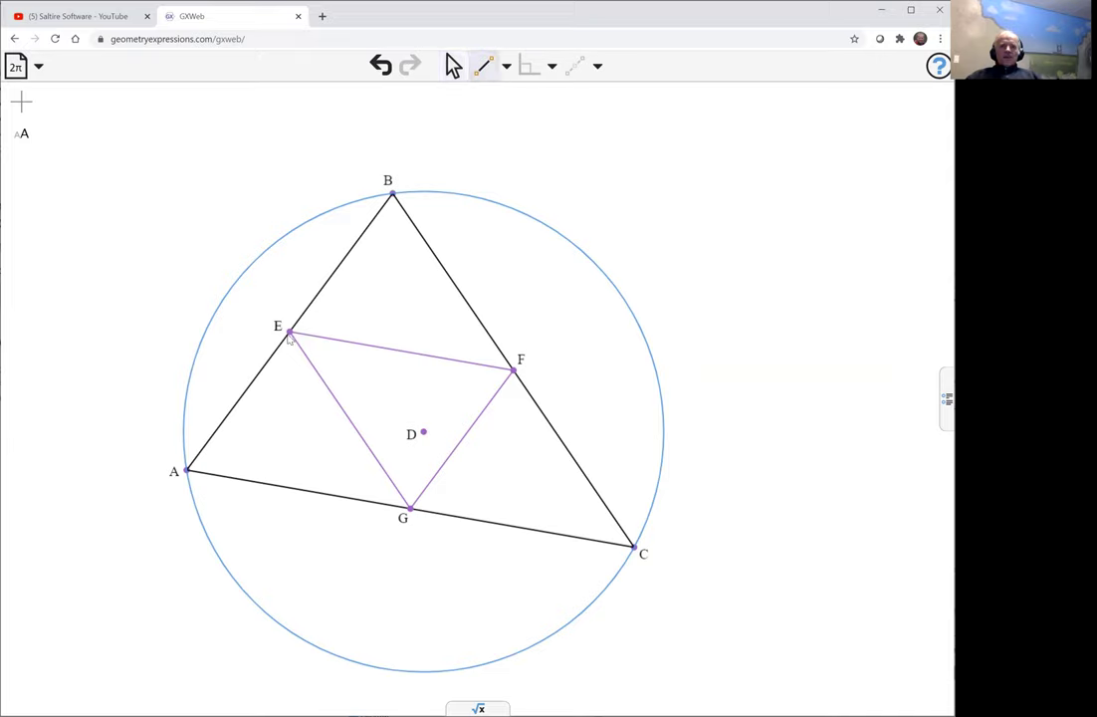
{"action": "left_click_drag", "start_coordinate": [289, 336], "coordinate": [424, 435]}
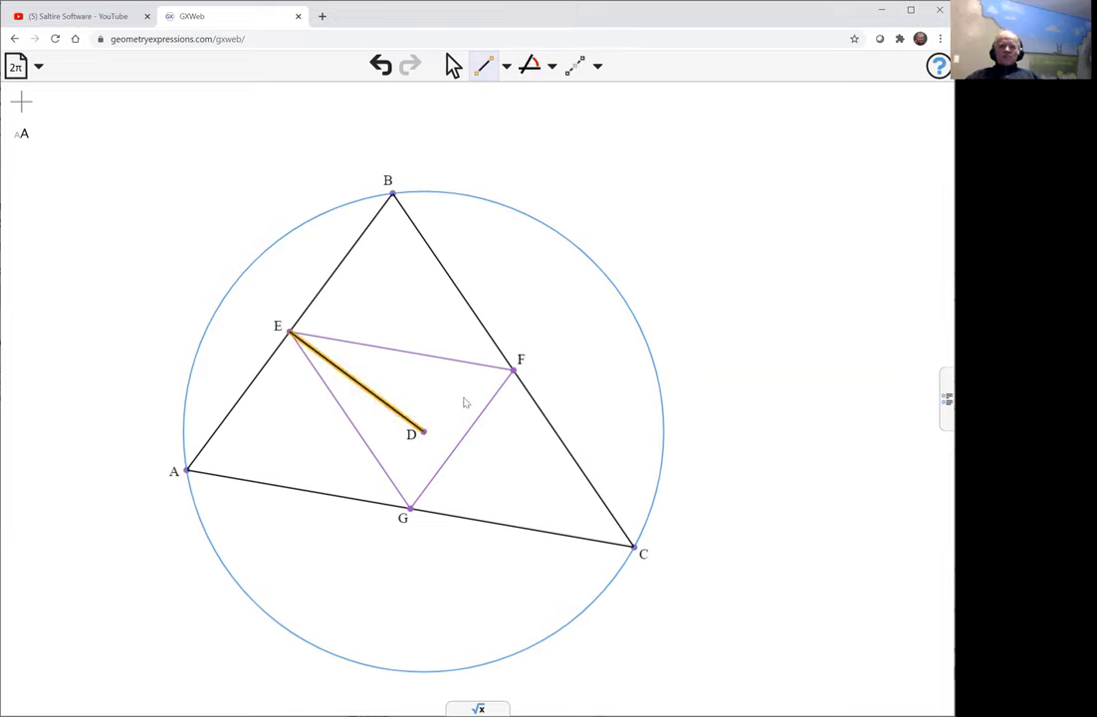
{"action": "left_click_drag", "start_coordinate": [514, 370], "coordinate": [424, 432]}
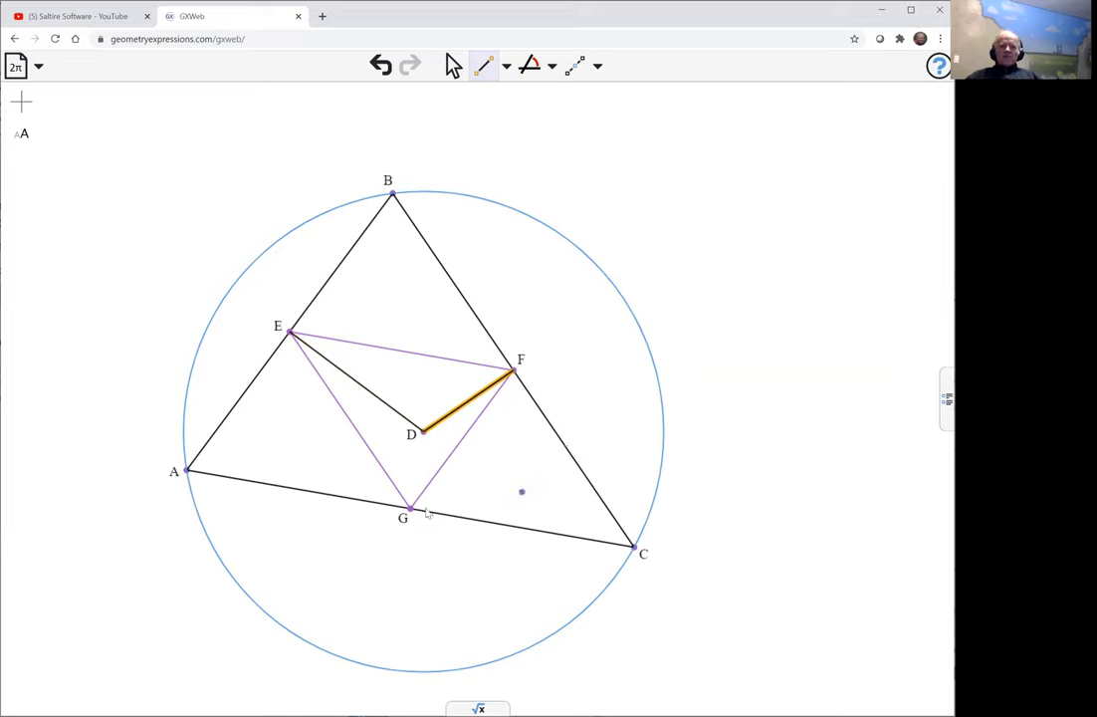
{"action": "left_click_drag", "start_coordinate": [410, 509], "coordinate": [424, 432]}
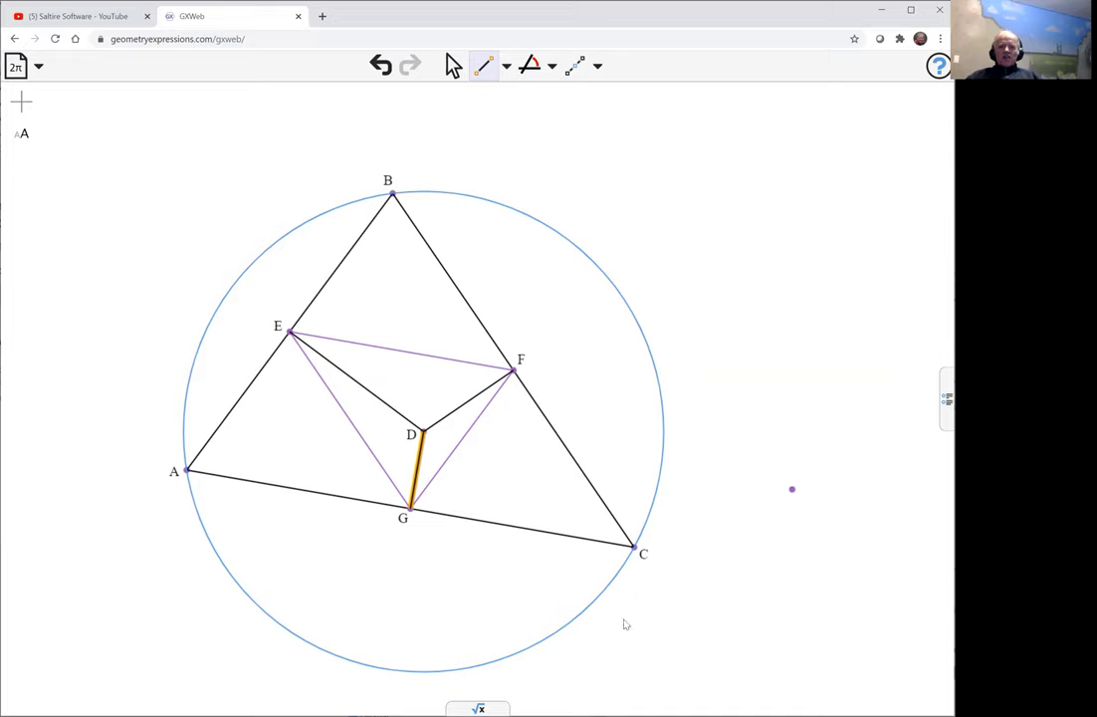
{"action": "left_click", "coordinate": [478, 707]}
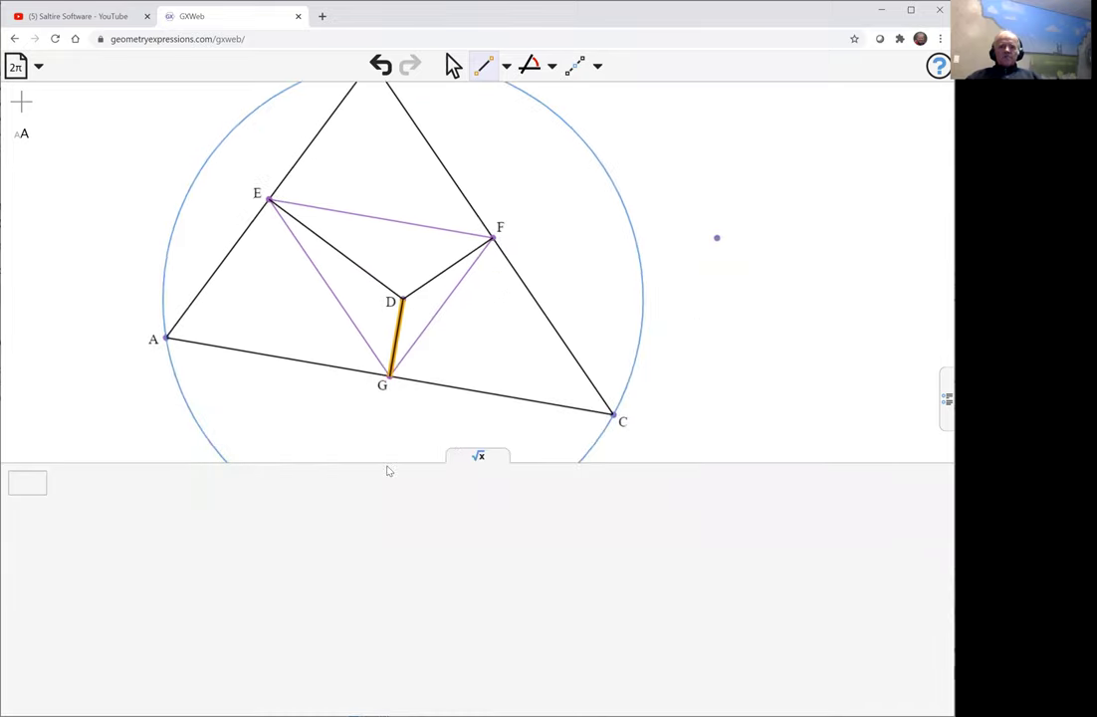
- Evaluate angle(DE,FG) in the expression box, giving π/2
{"action": "left_click", "coordinate": [22, 478]}
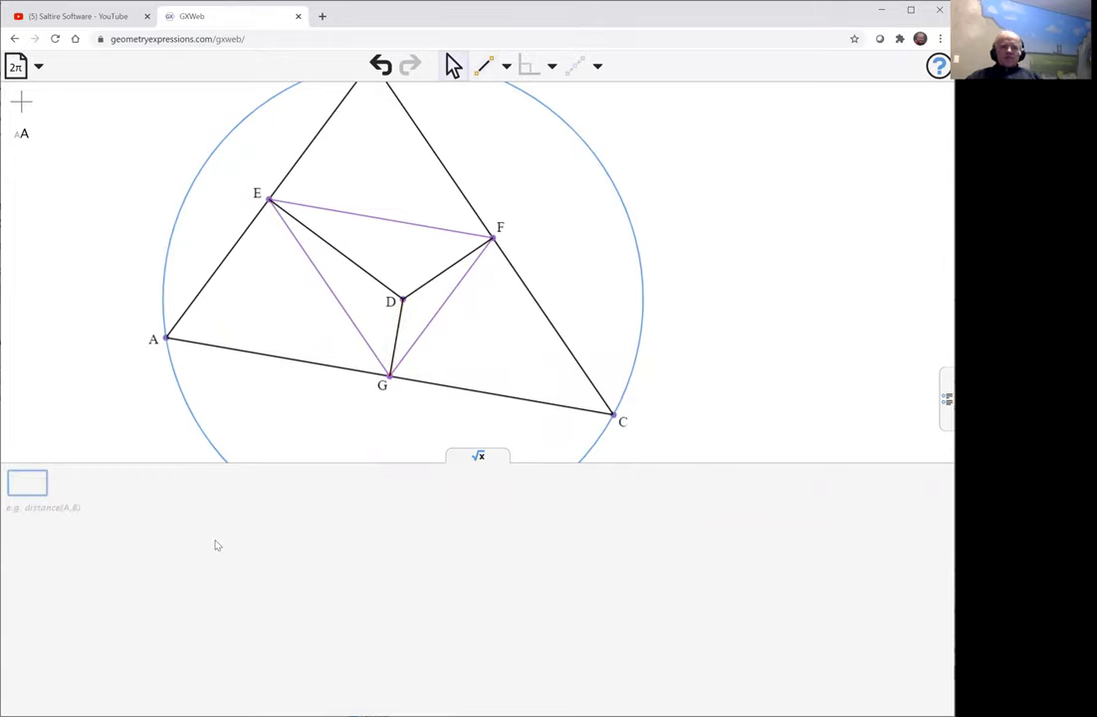
{"action": "type", "text": "angle("}
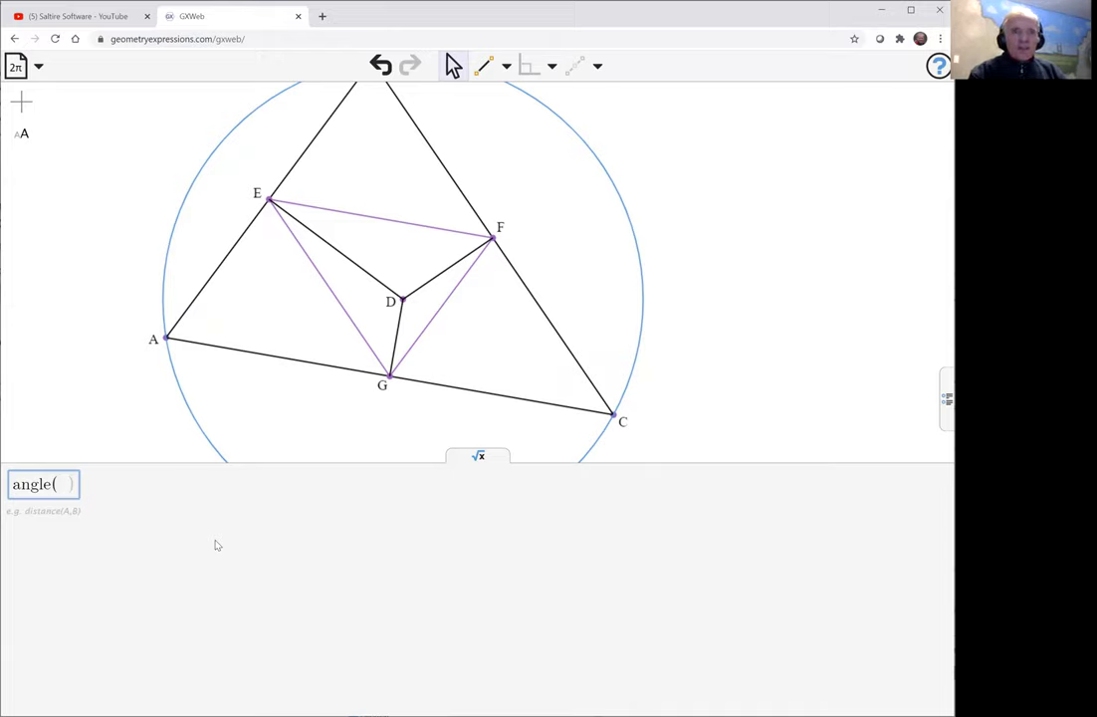
{"action": "type", "text": "DE,"}
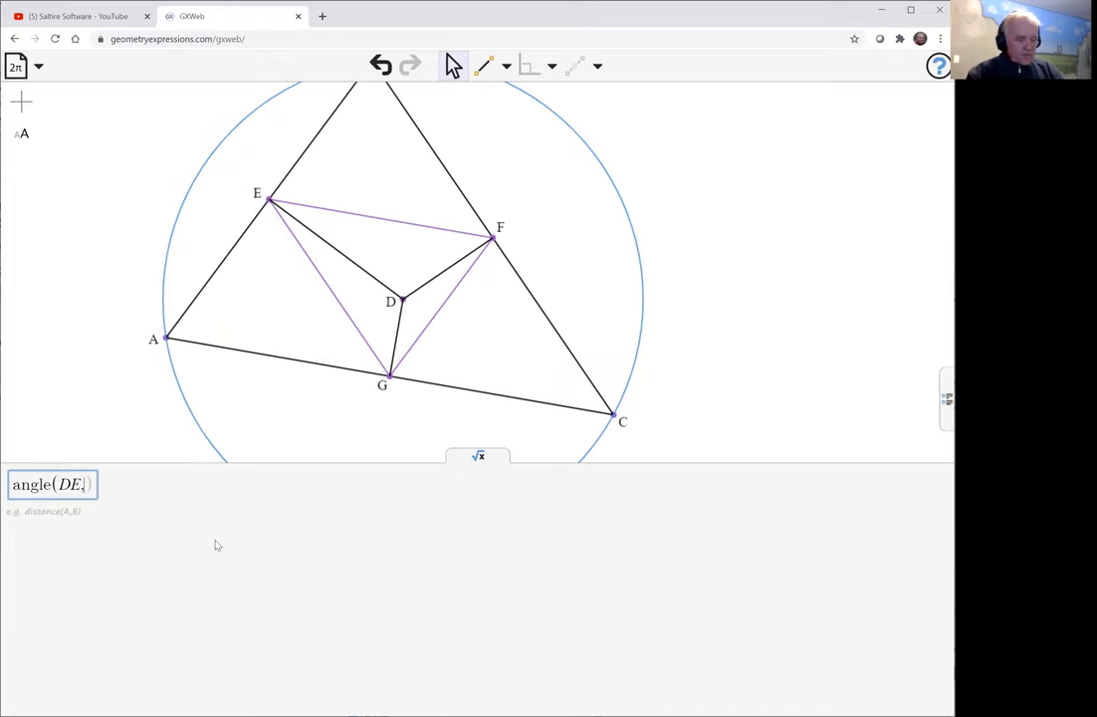
{"action": "type", "text": "FG"}
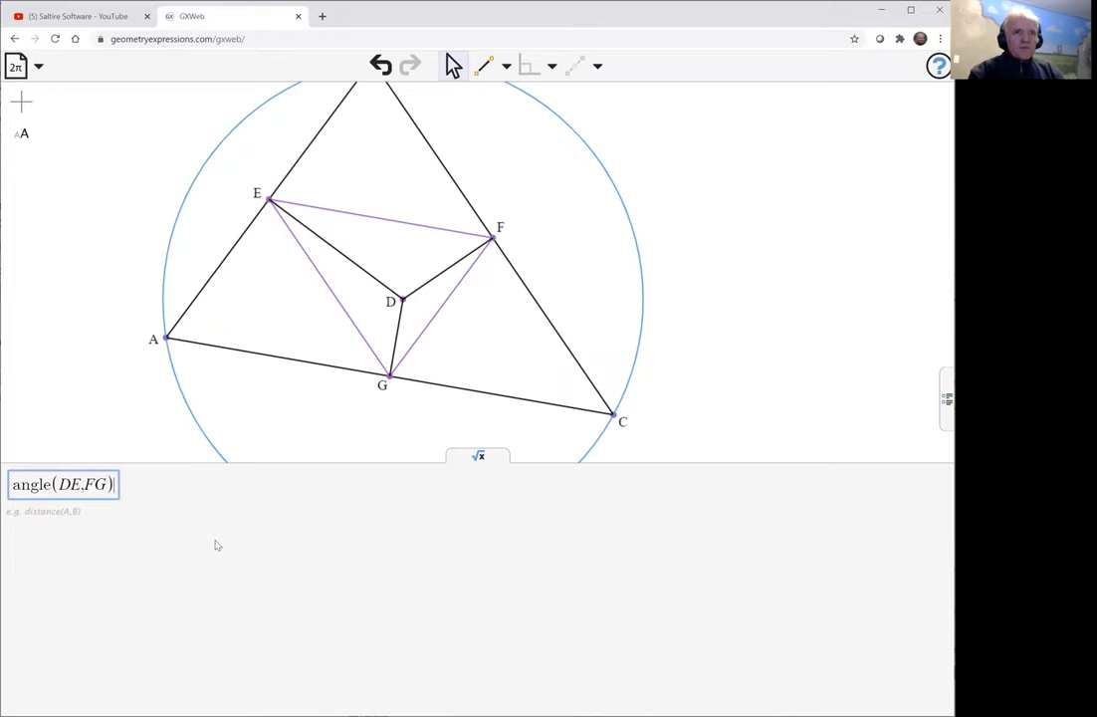
{"action": "key", "text": "Return"}
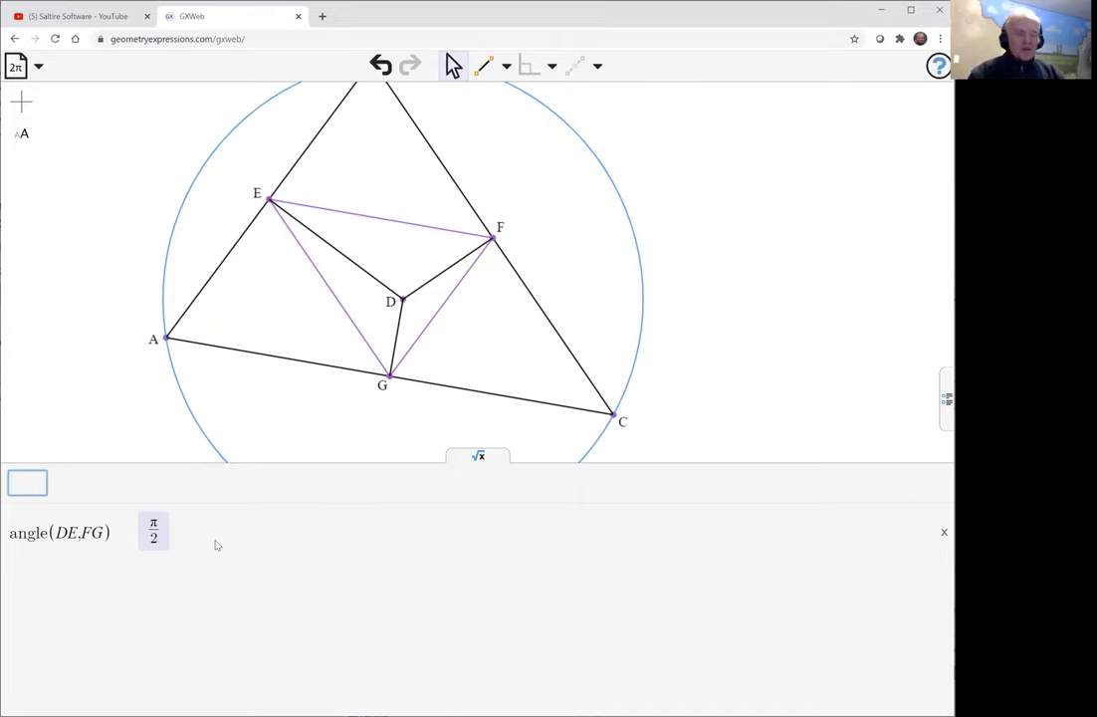
{"action": "type", "text": "angle("}
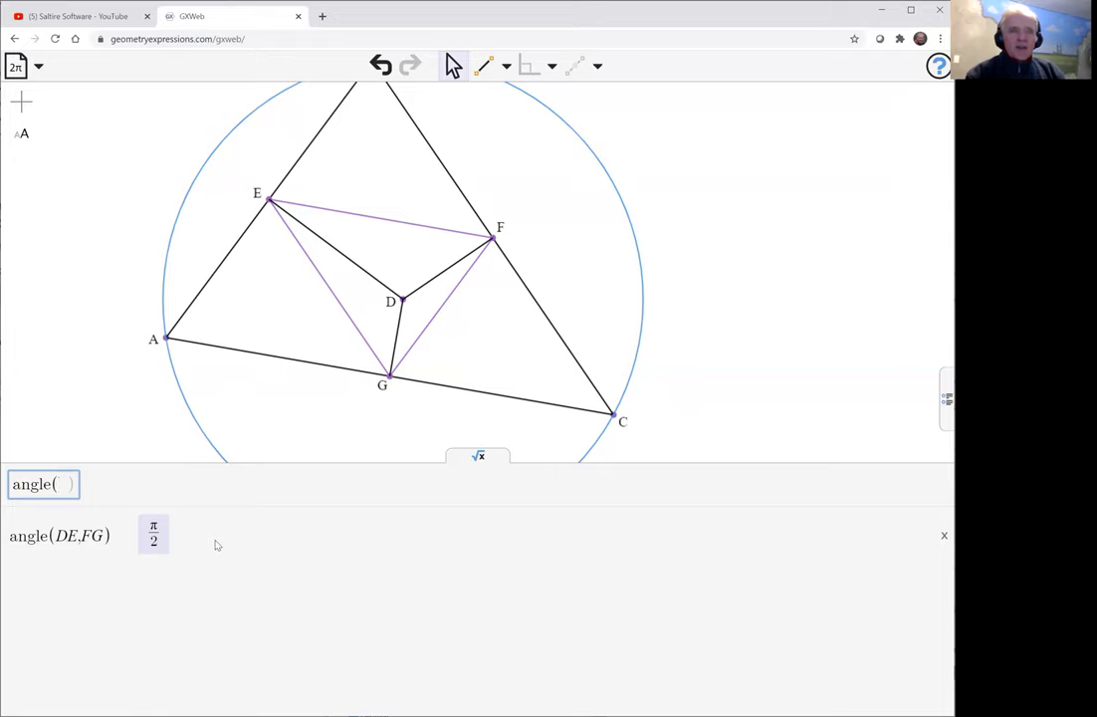
{"action": "type", "text": "DF,"}
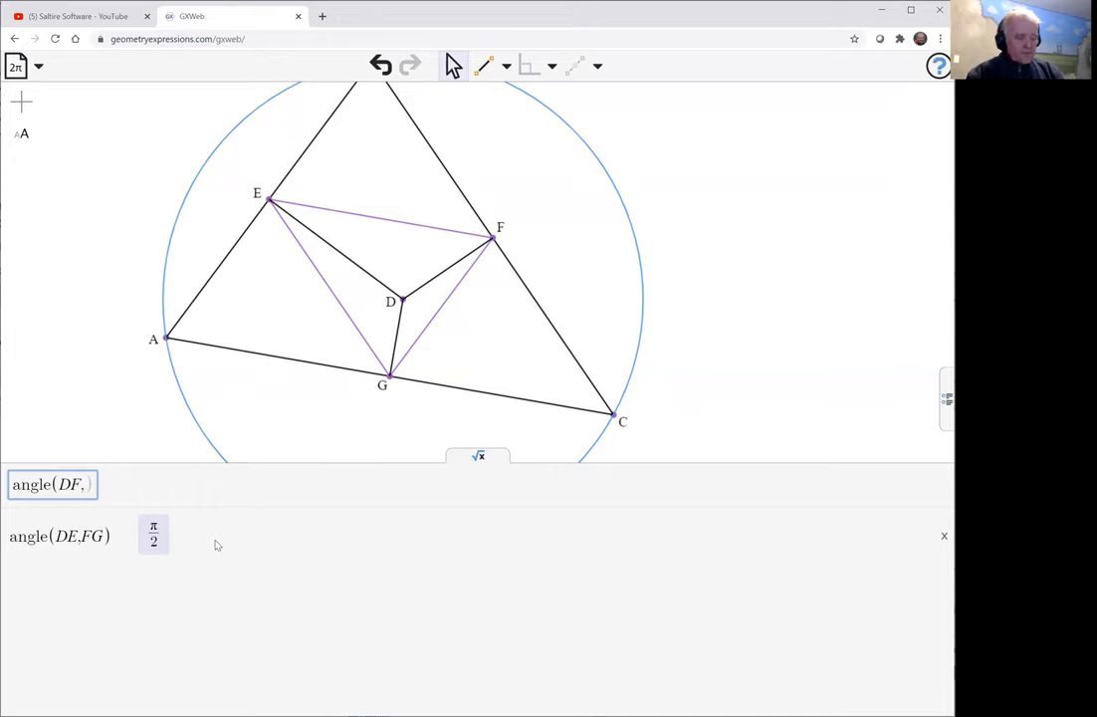
{"action": "type", "text": "EG"}
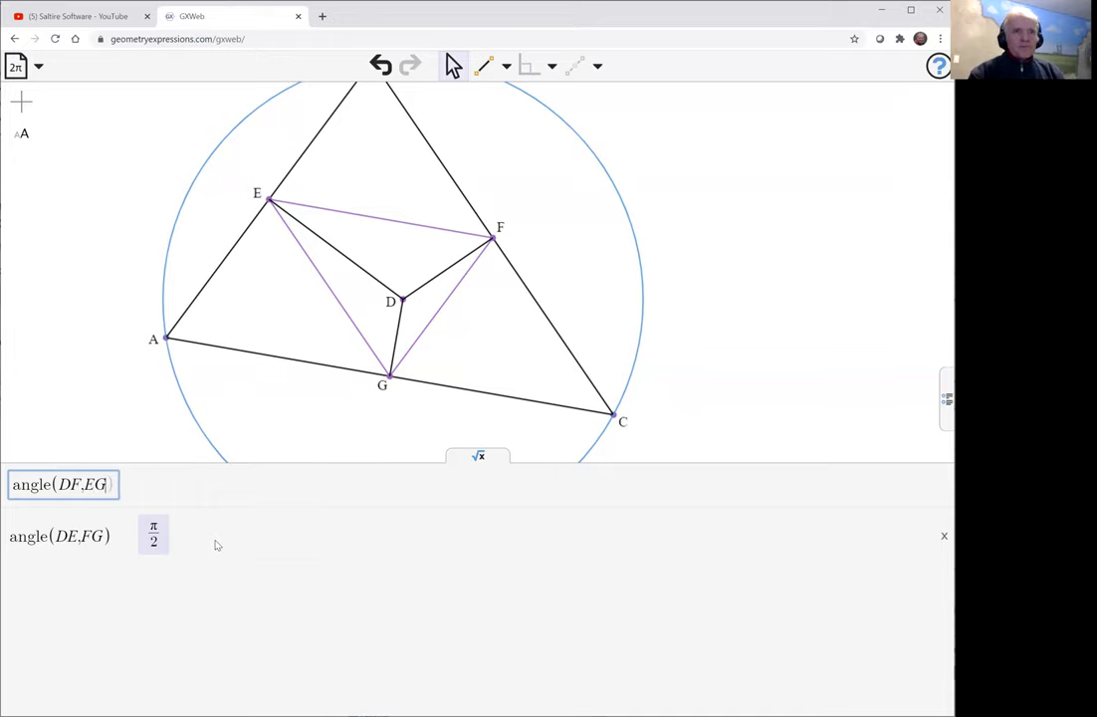
- Evaluate angle(DF,EG), which also returns π/2
{"action": "key", "text": "Return"}
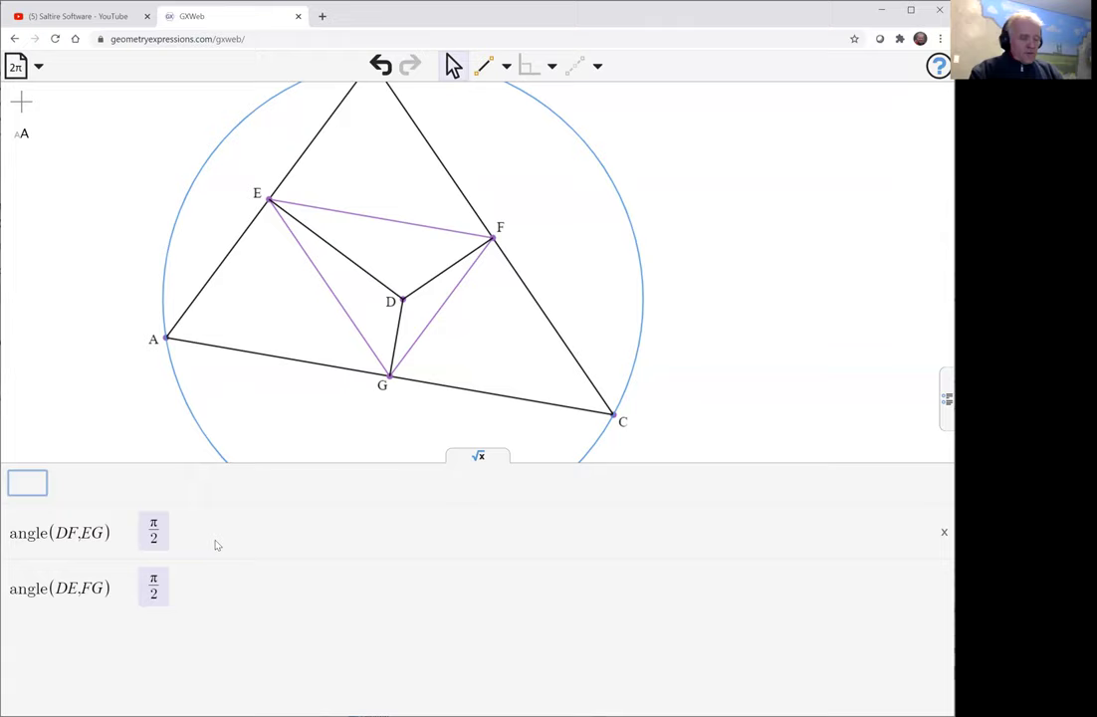
{"action": "type", "text": "angle("}
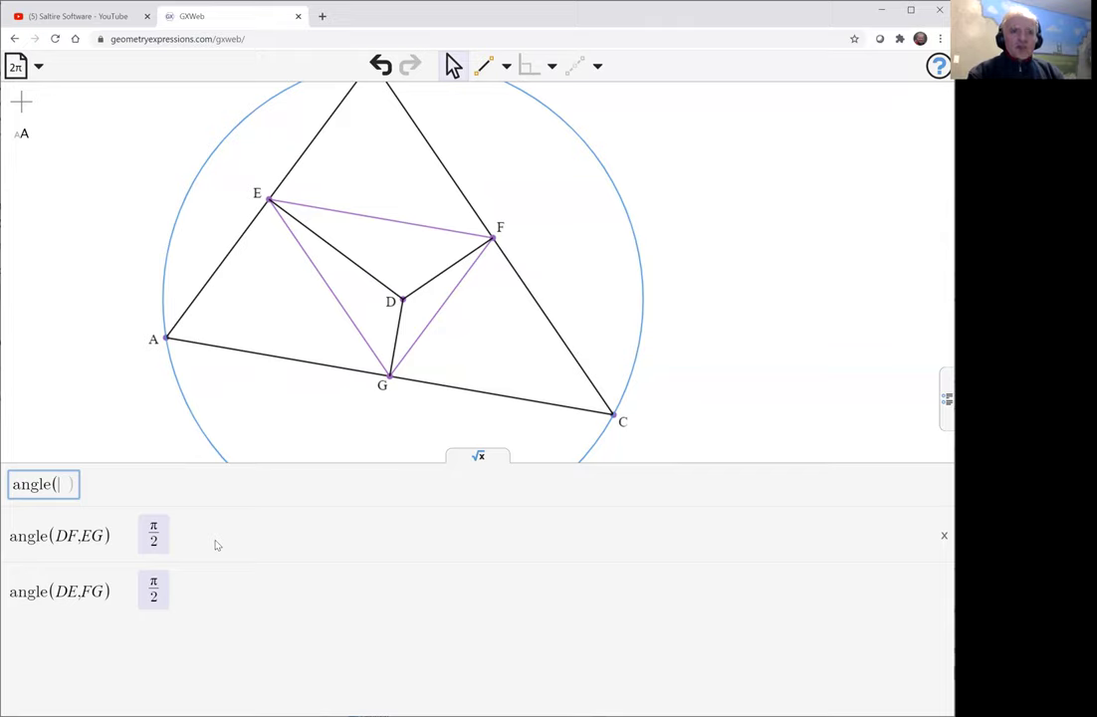
- Evaluate angle(DG,EF) for a third π/2 result
{"action": "type", "text": "DG,"}
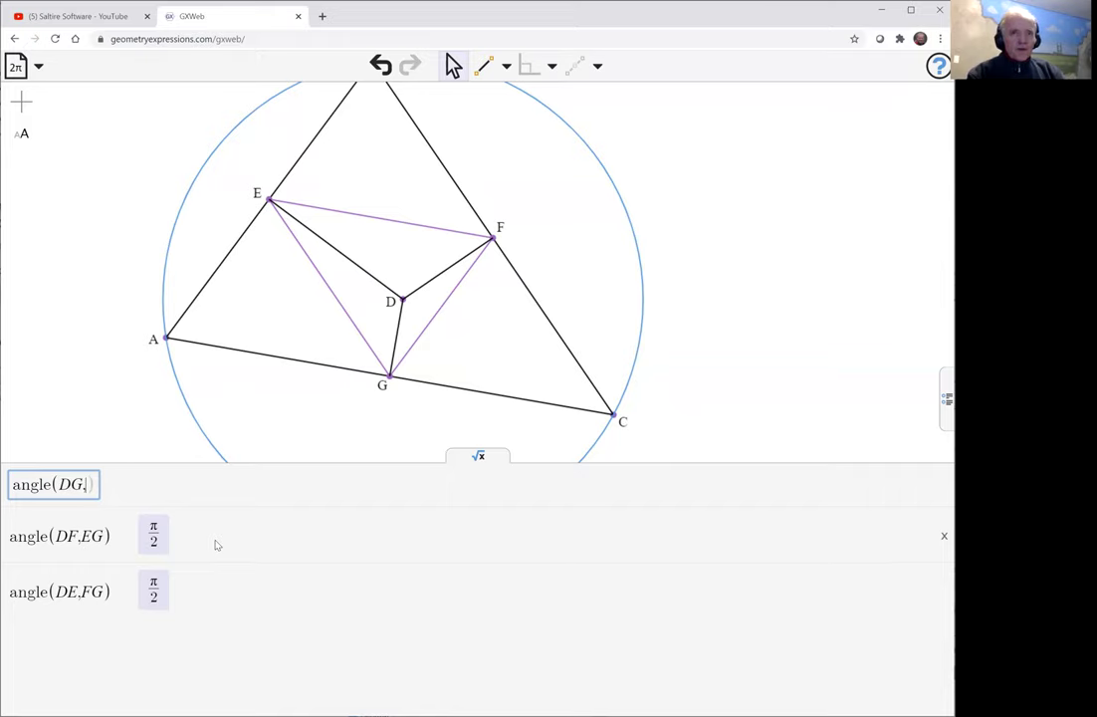
{"action": "type", "text": "EF"}
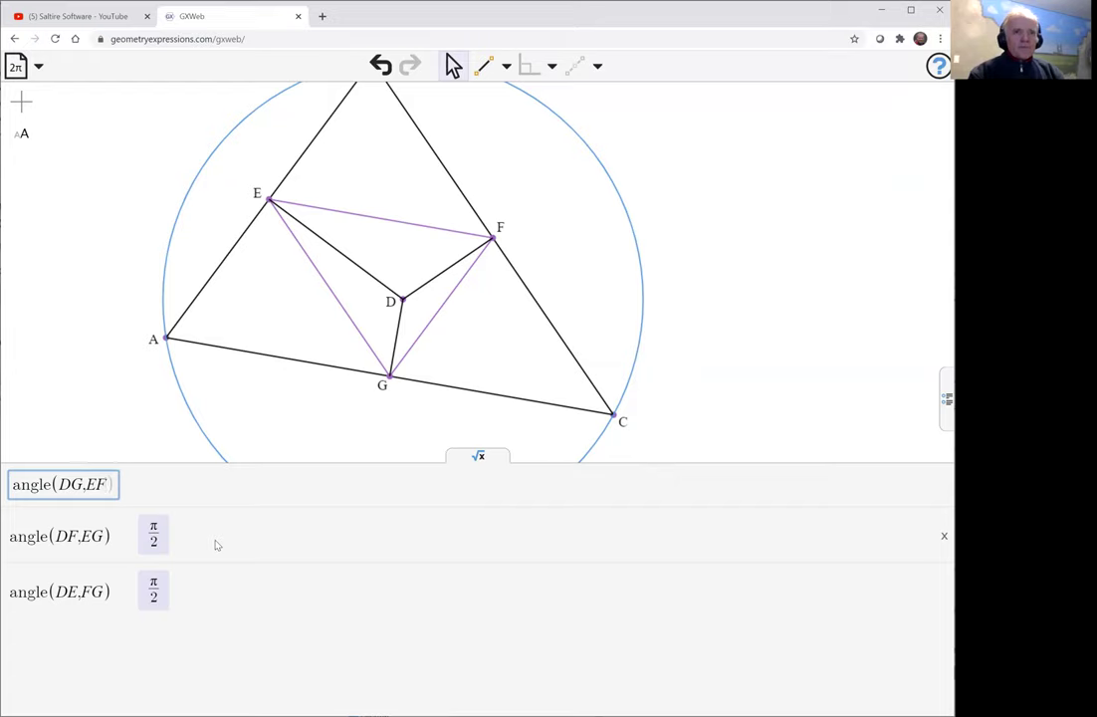
{"action": "key", "text": "Return"}
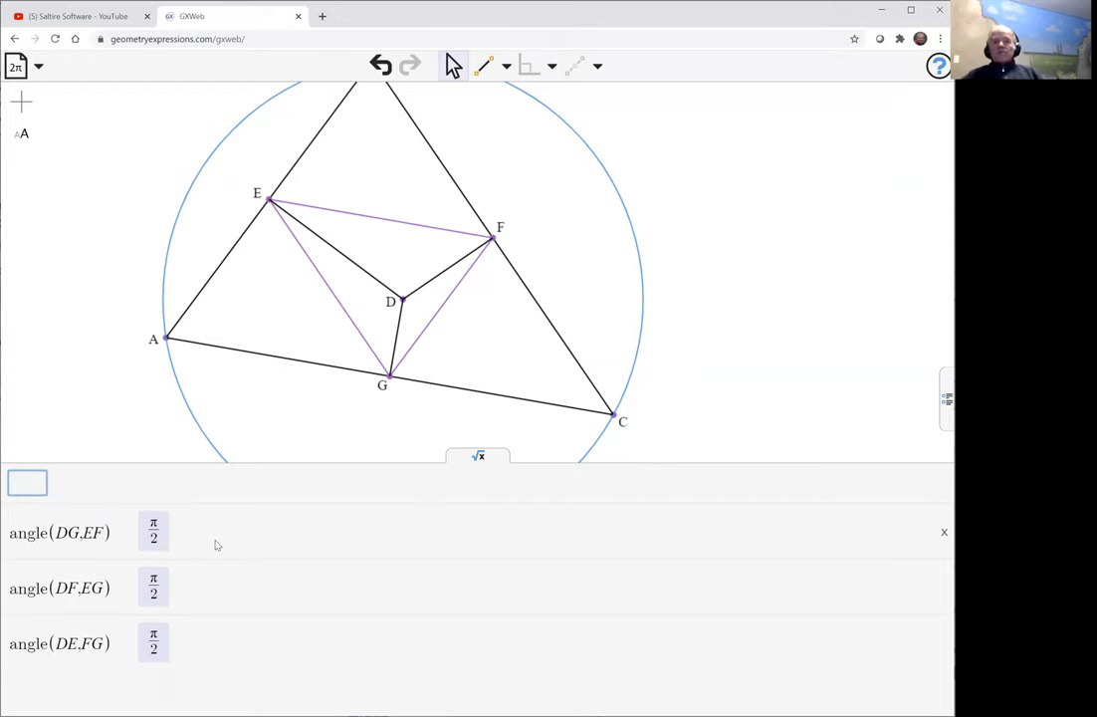